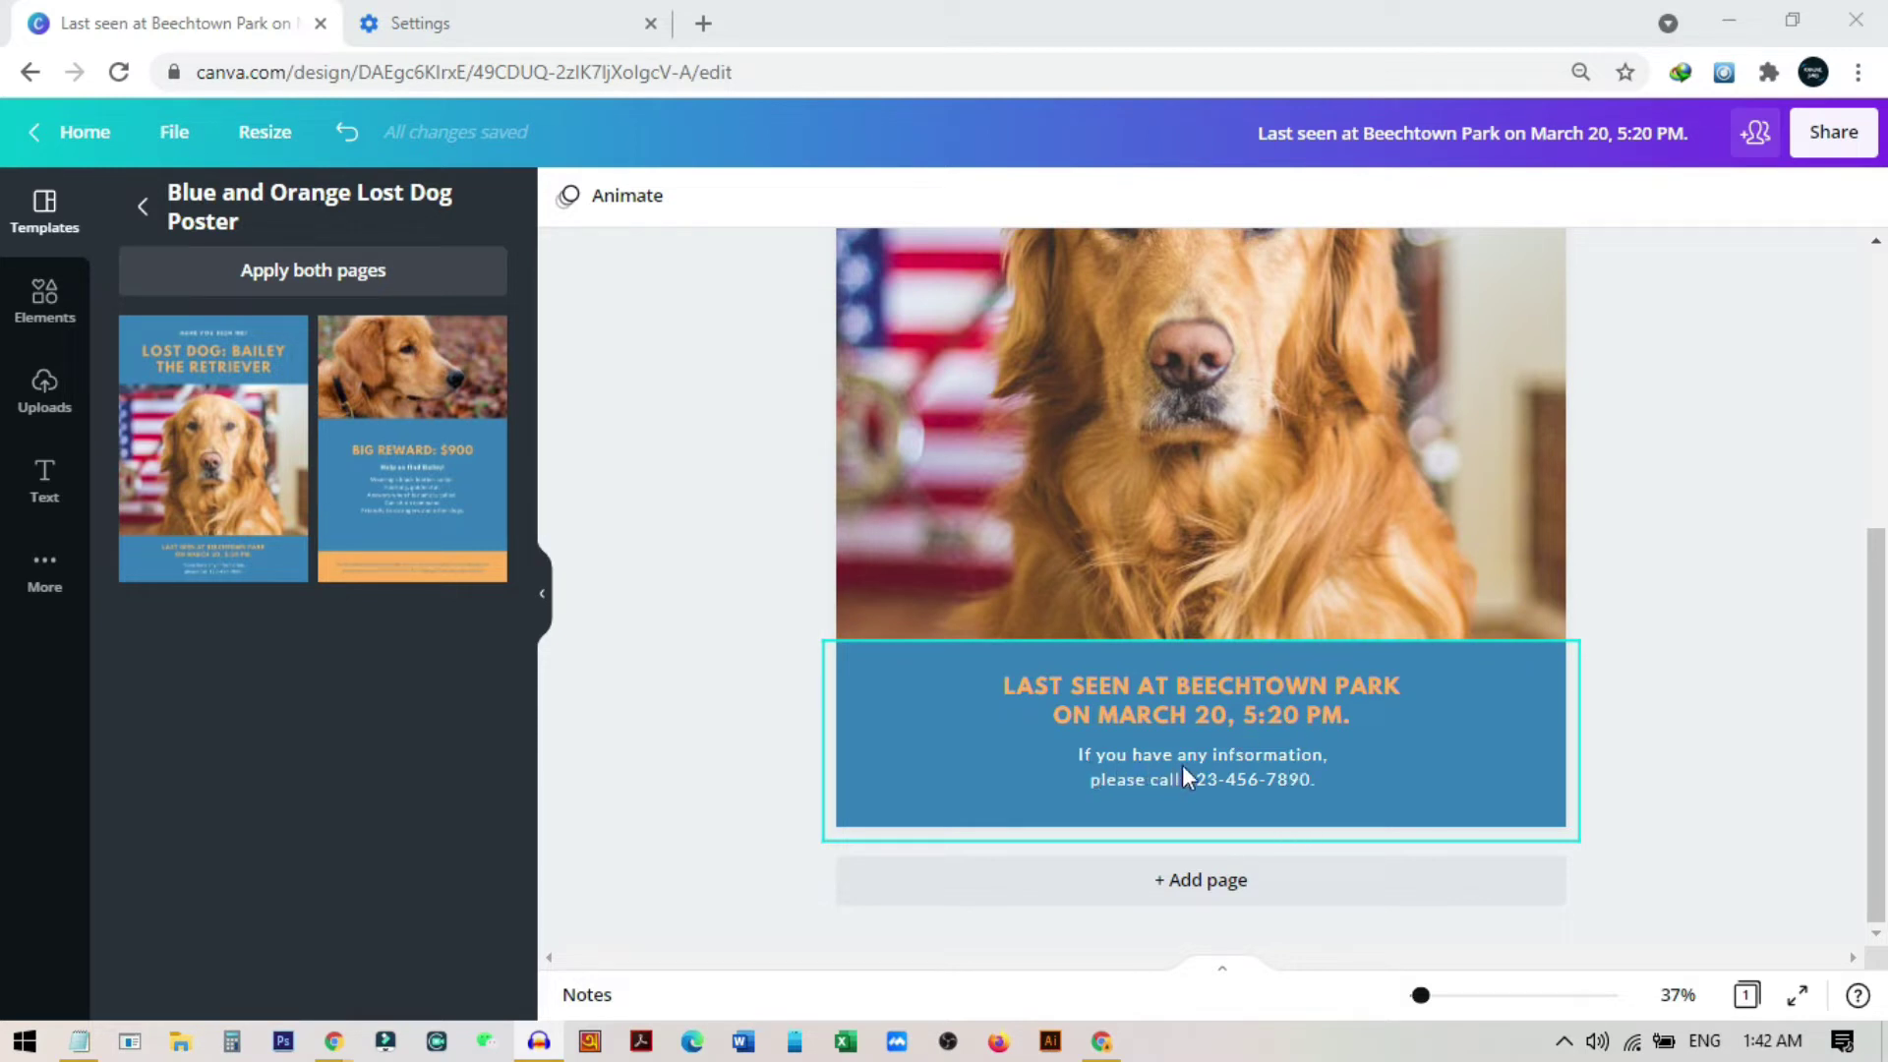
Edit the word 'infsormation' in the poster's contact text to remove the stray 's'.
{"action": "left_click", "coordinate": [1263, 755]}
{"action": "double_click", "coordinate": [1263, 755]}
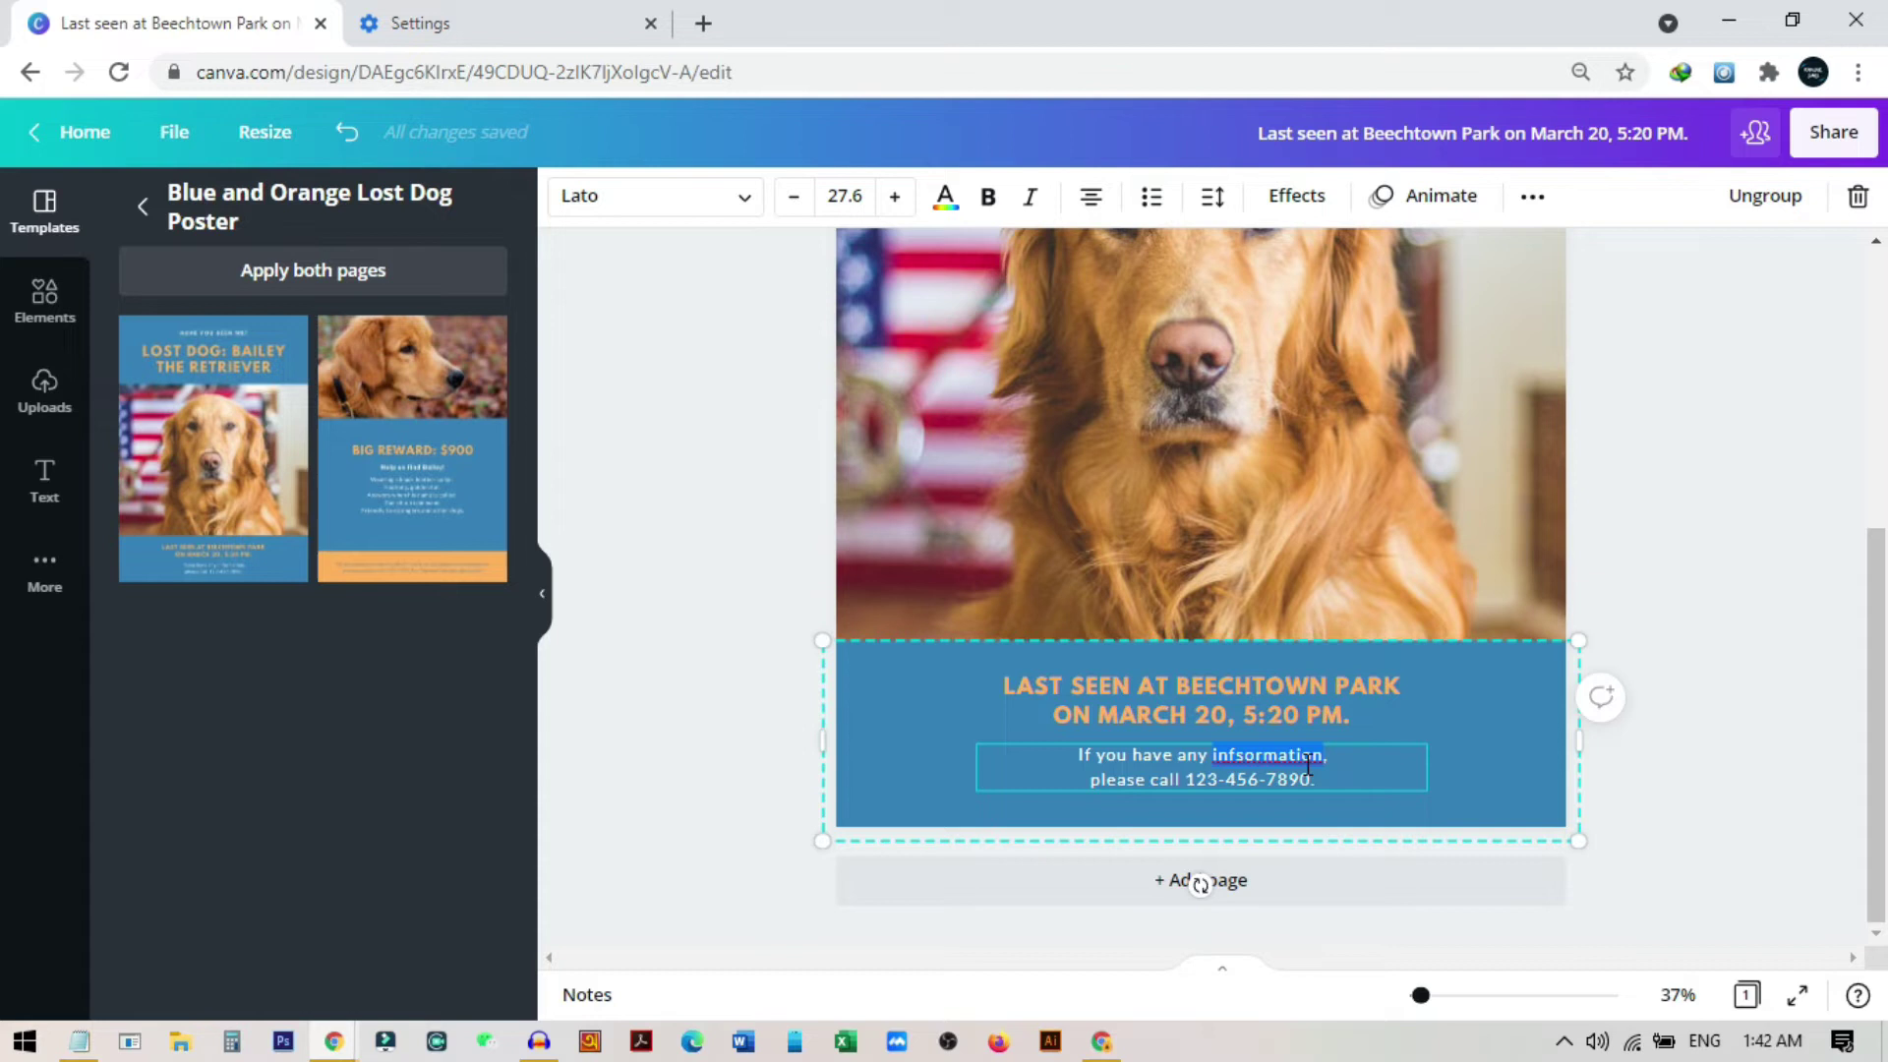
{"action": "left_click", "coordinate": [1648, 814]}
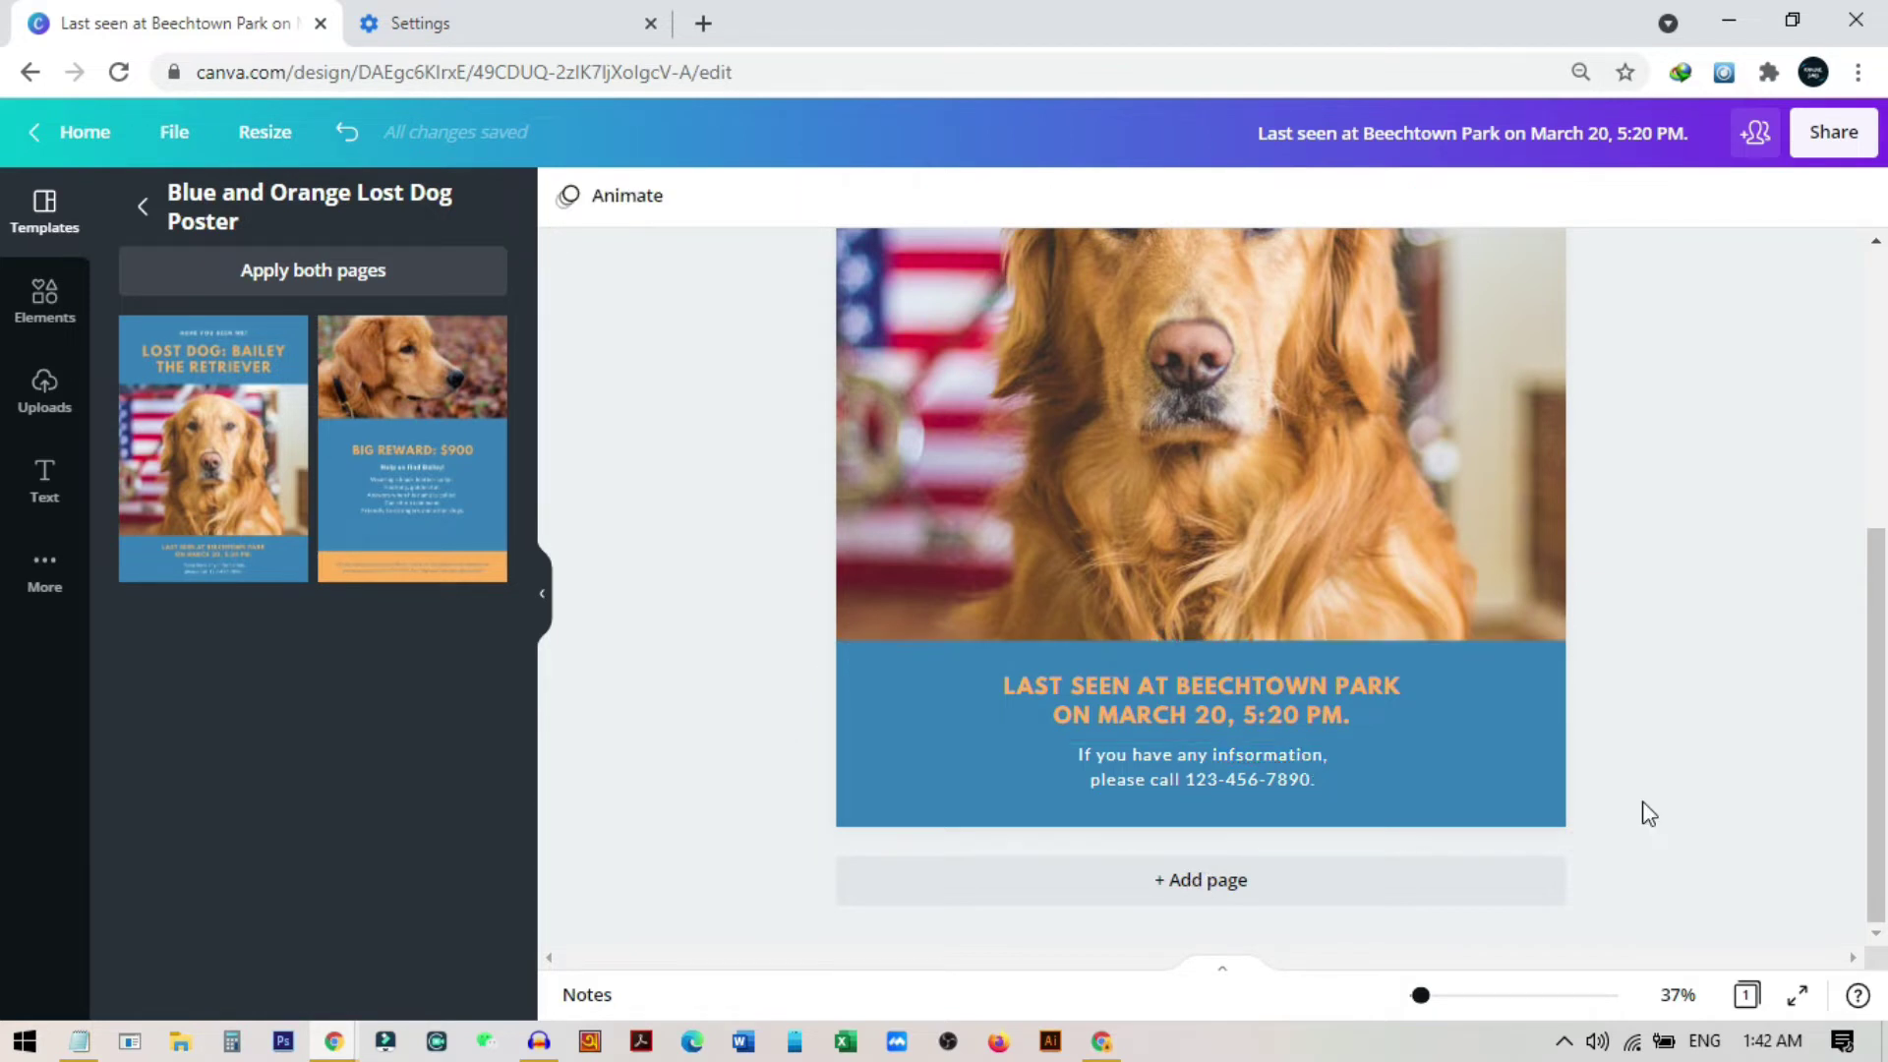
{"action": "left_click", "coordinate": [1250, 767]}
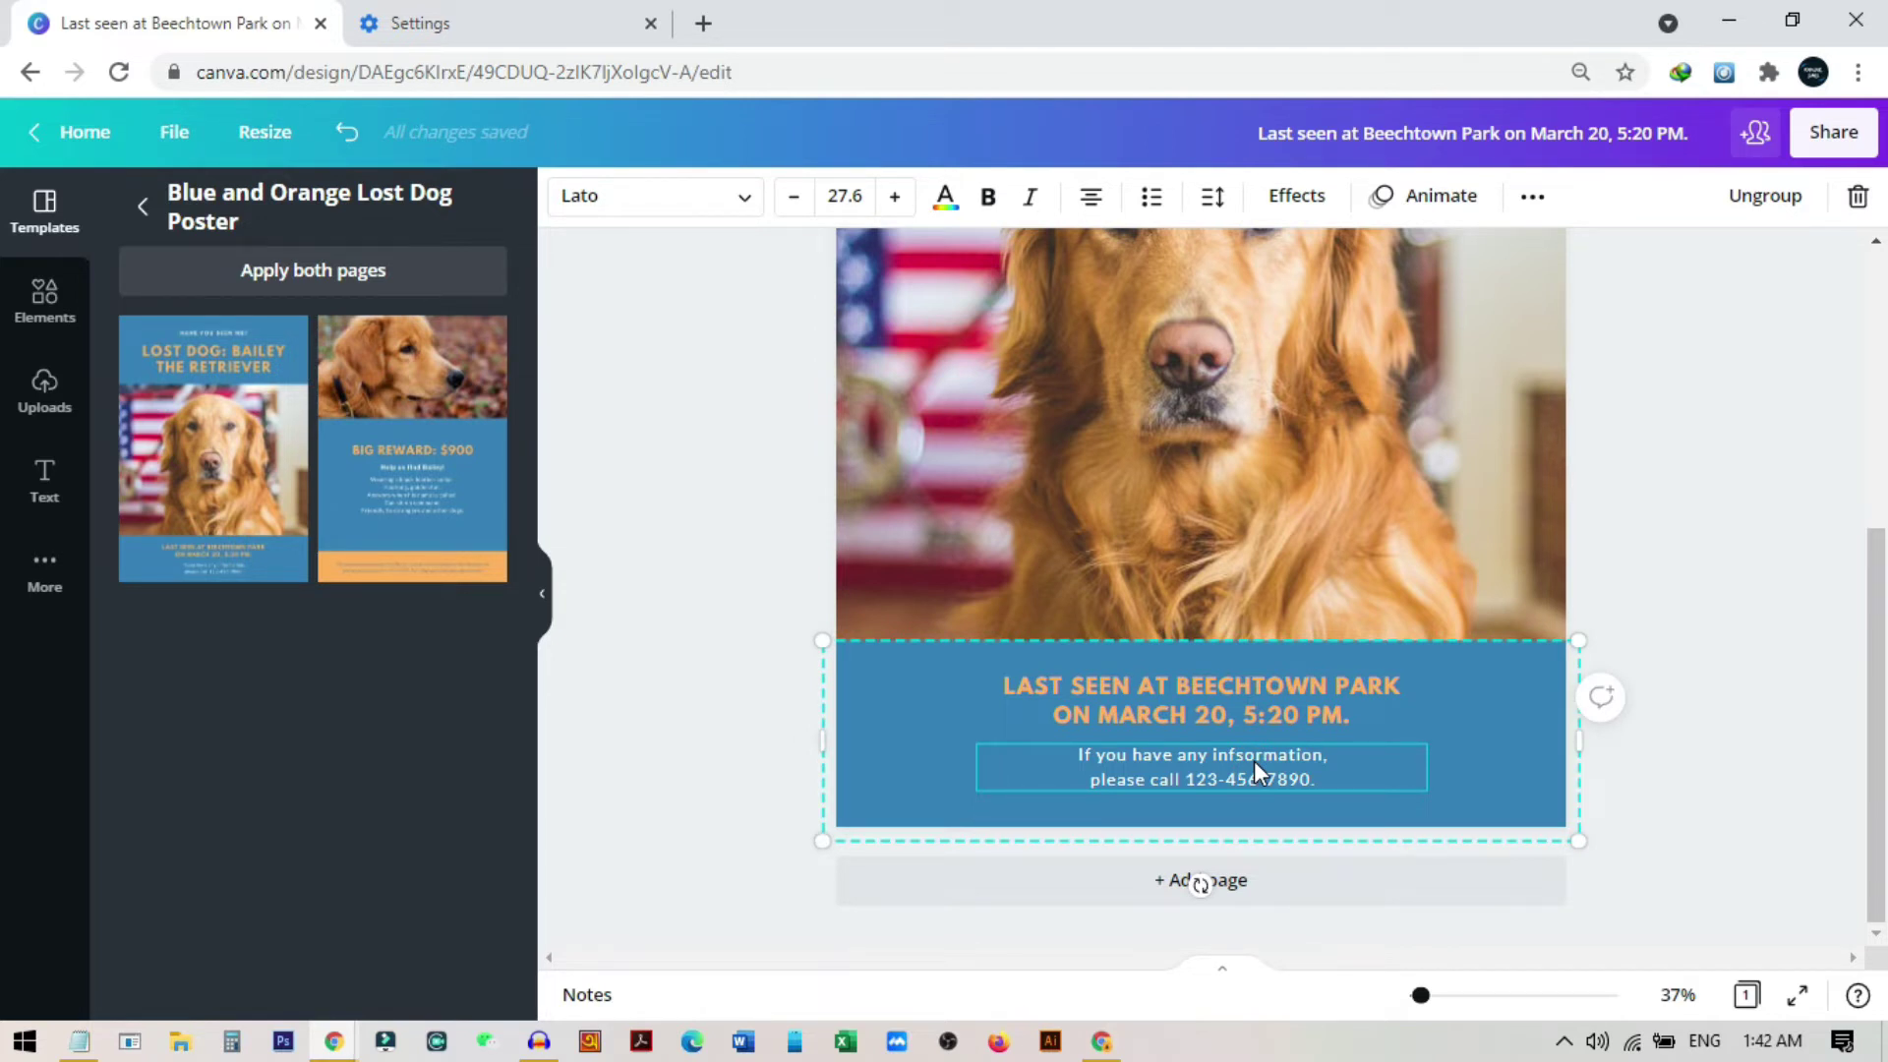
{"action": "double_click", "coordinate": [1258, 760]}
{"action": "left_click", "coordinate": [1317, 778]}
{"action": "left_click", "coordinate": [1243, 752]}
{"action": "key", "text": "BackSpace"}
{"action": "type", "text": "s"}
Open Chrome's Settings page from the browser's main menu.
{"action": "left_click", "coordinate": [1857, 72]}
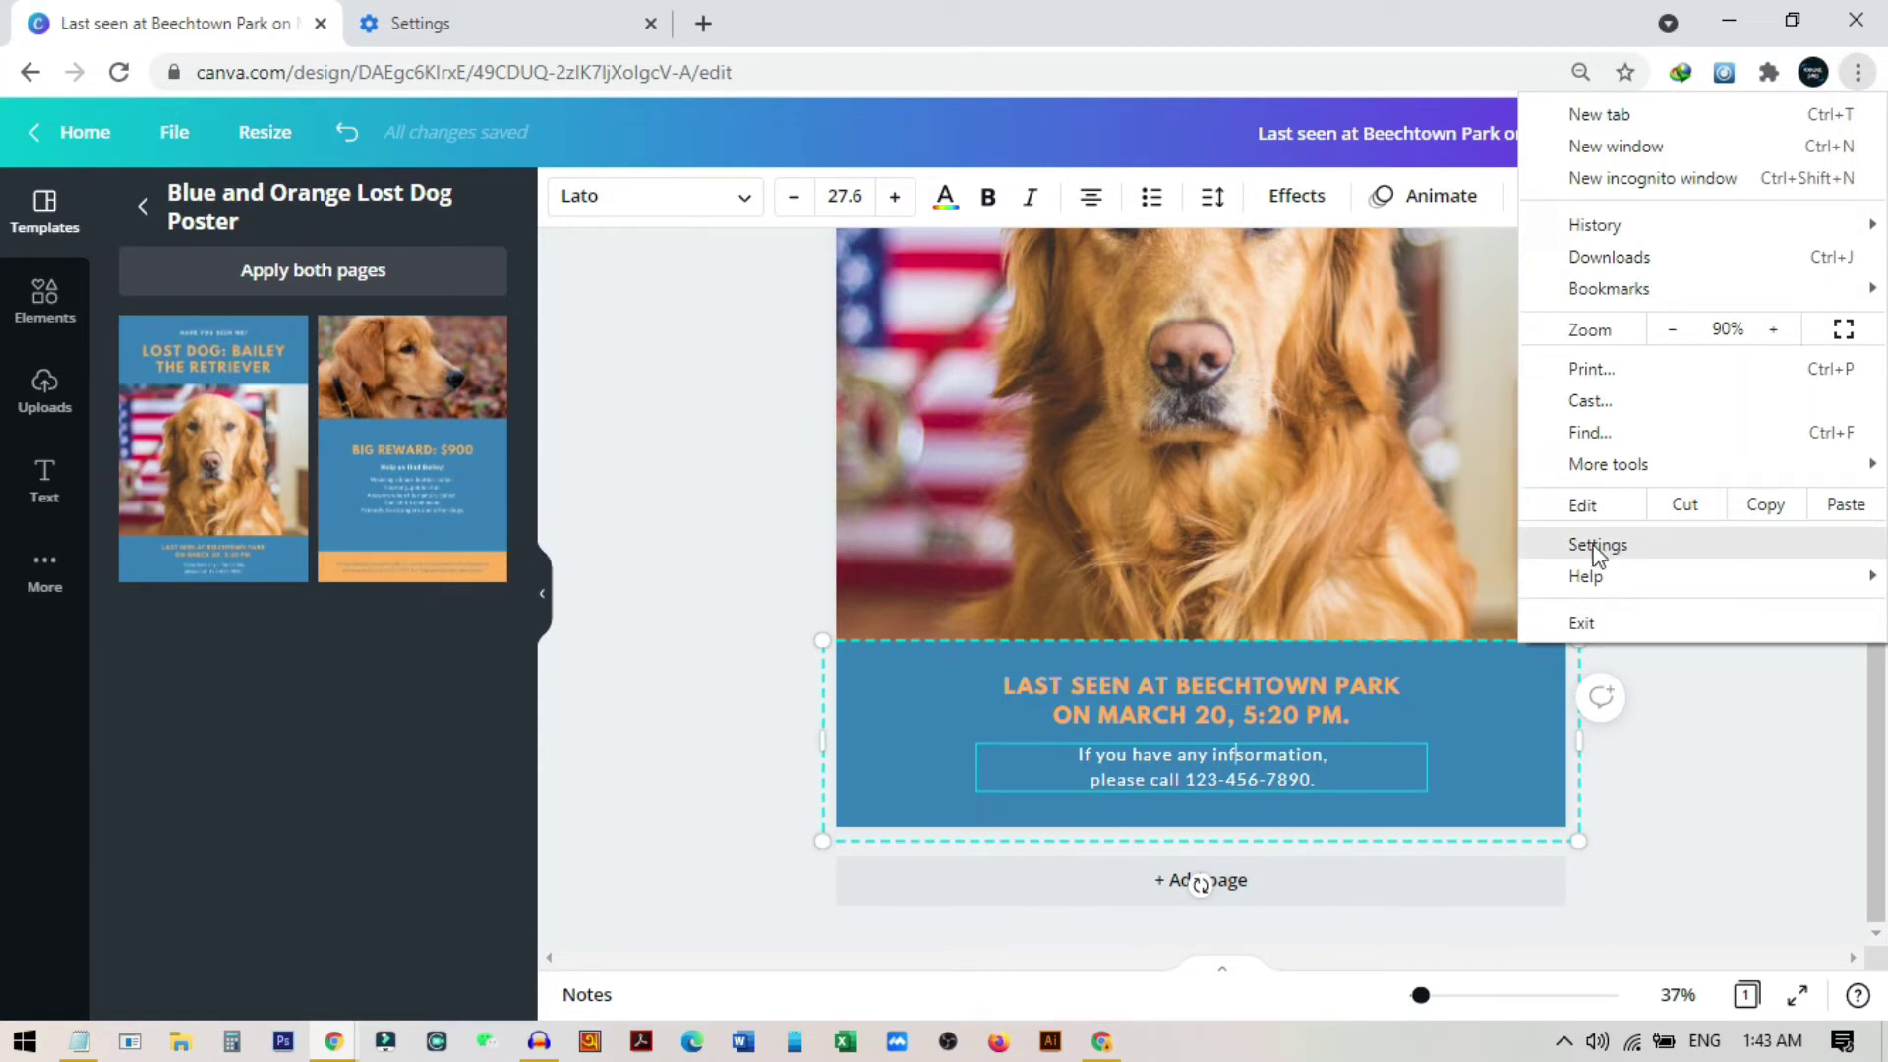
{"action": "left_click", "coordinate": [1598, 544]}
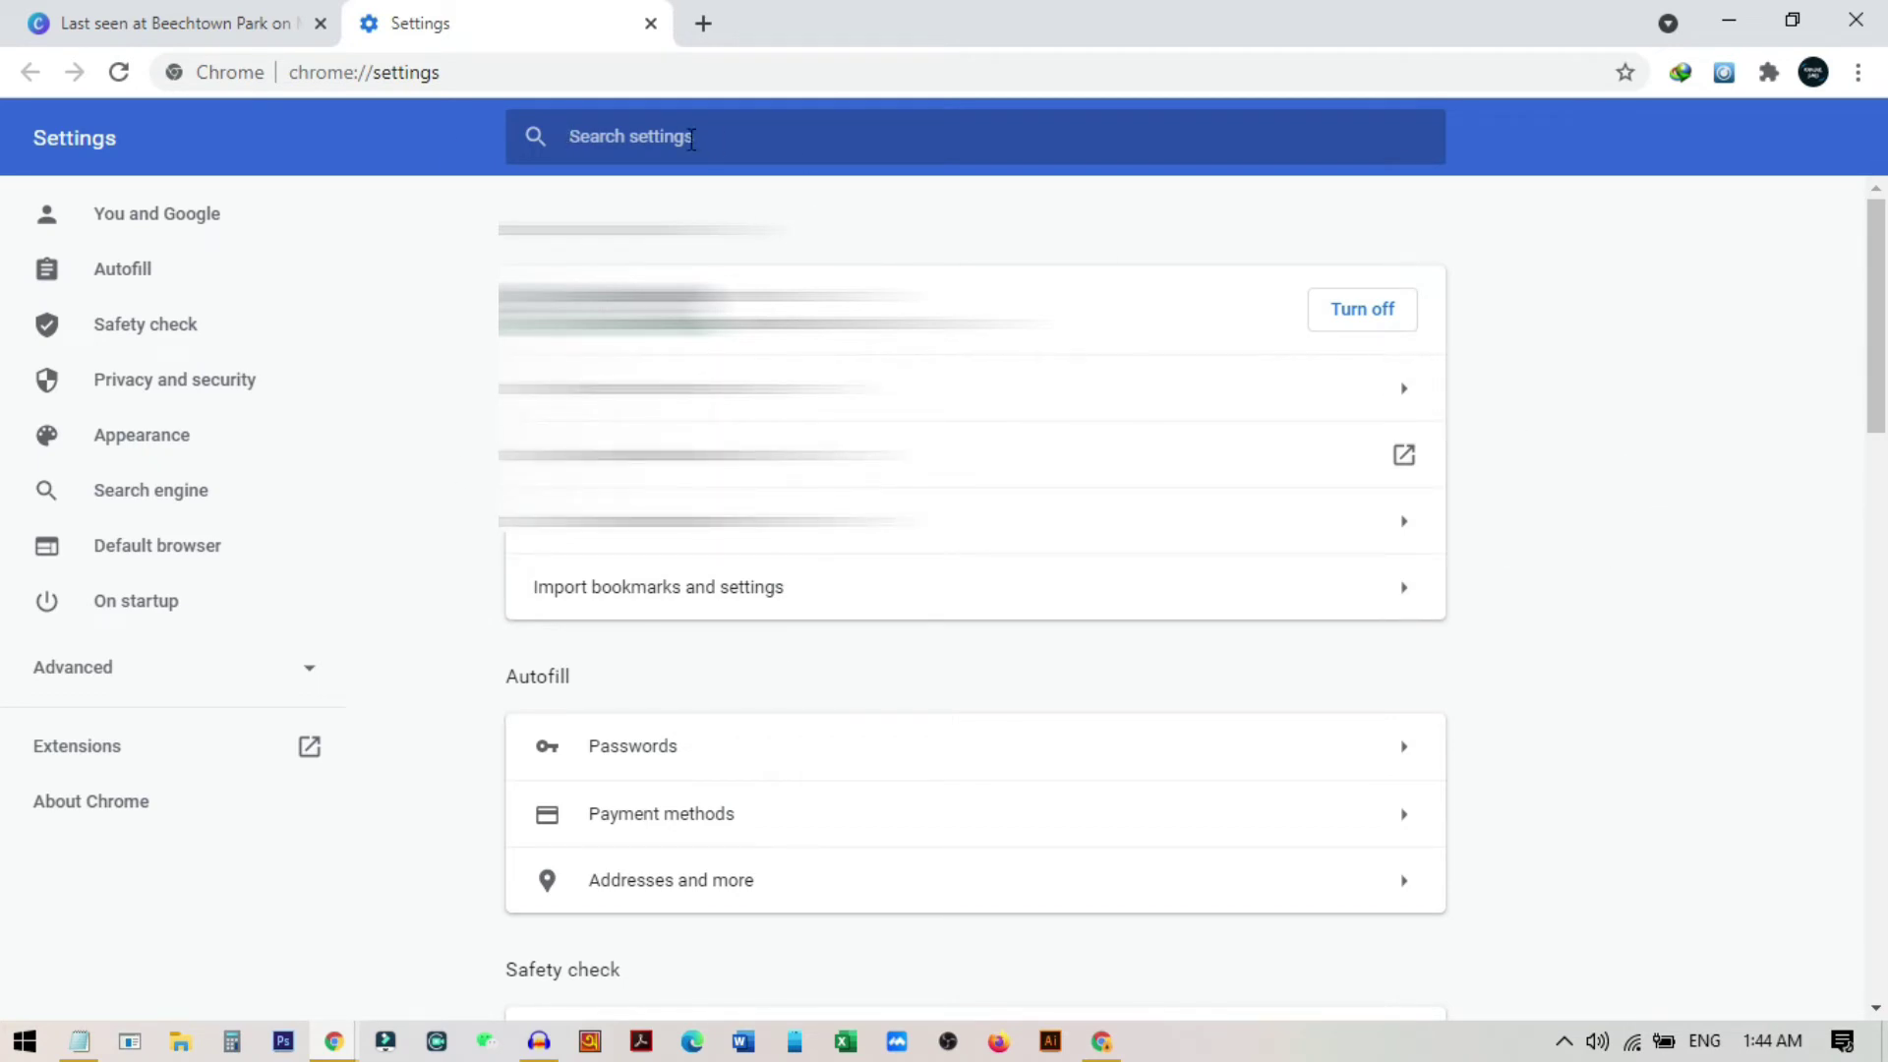
Search Chrome settings for 'spell' and switch on the Spell check toggle.
{"action": "left_click", "coordinate": [677, 136]}
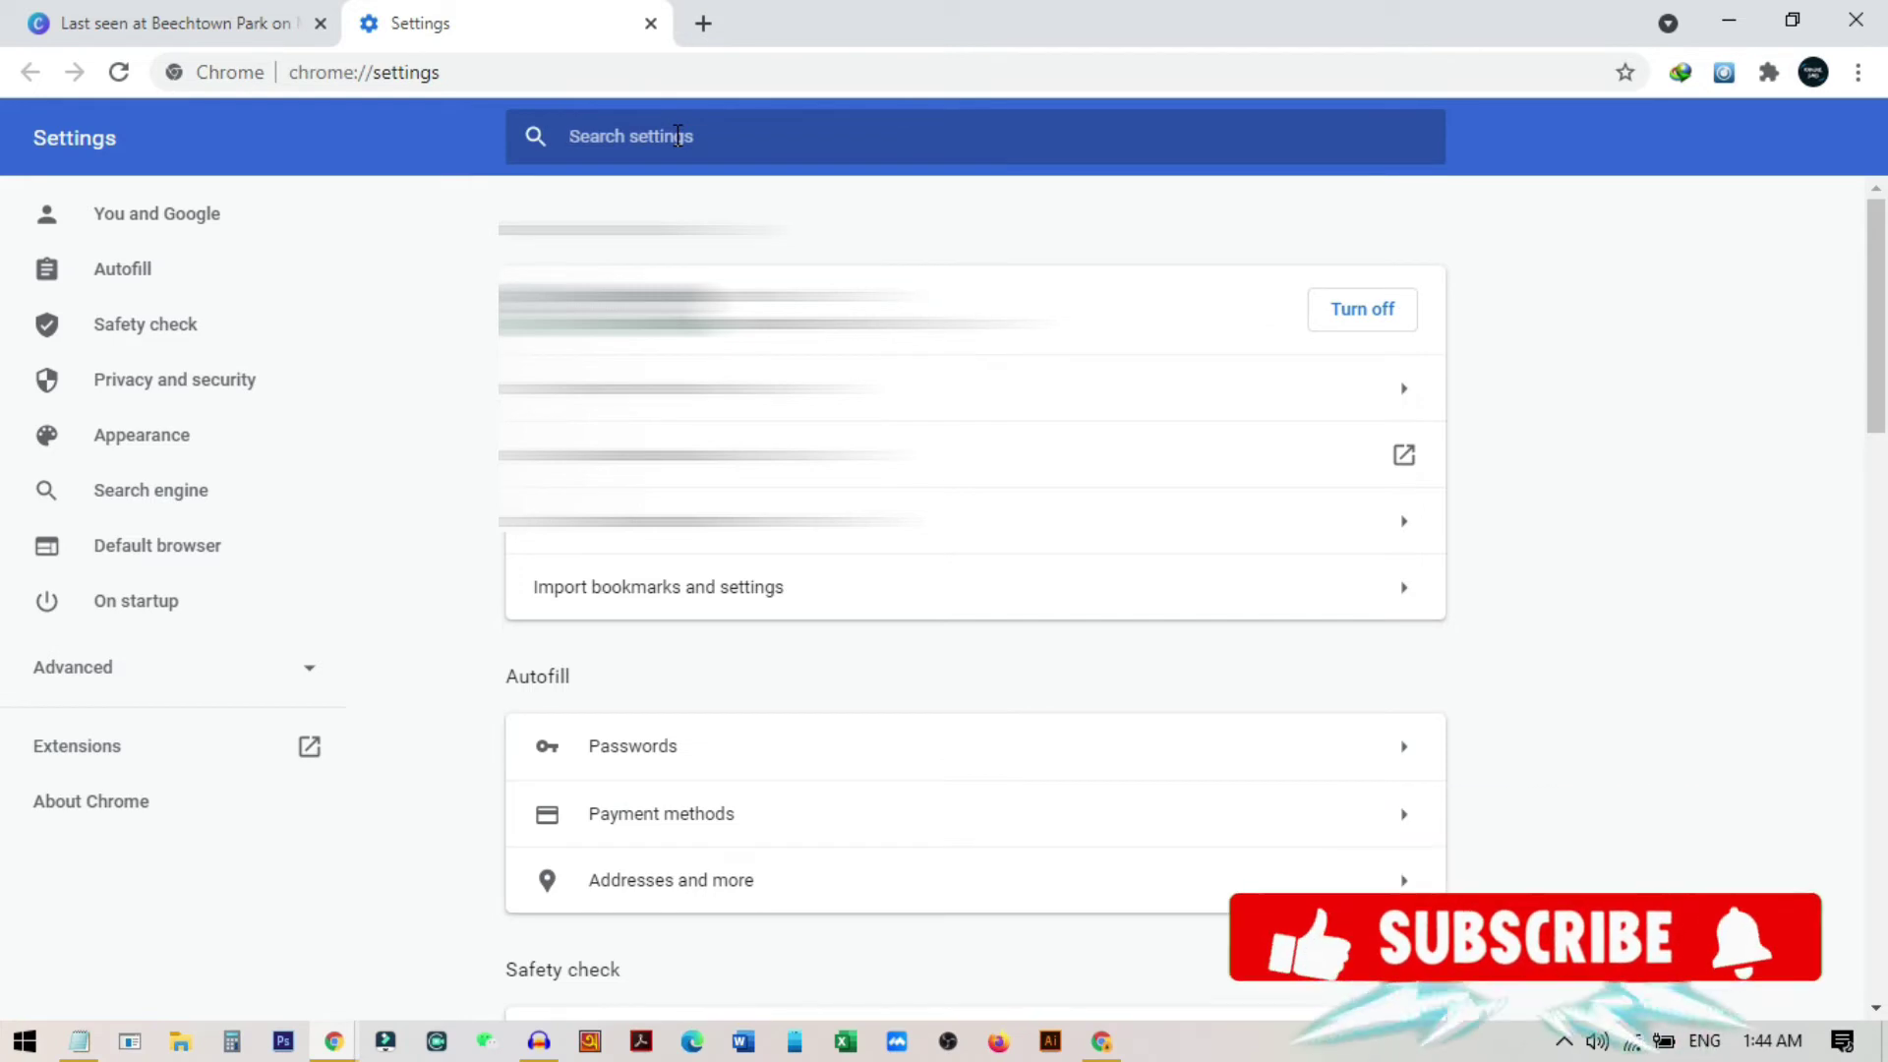
{"action": "type", "text": "spell"}
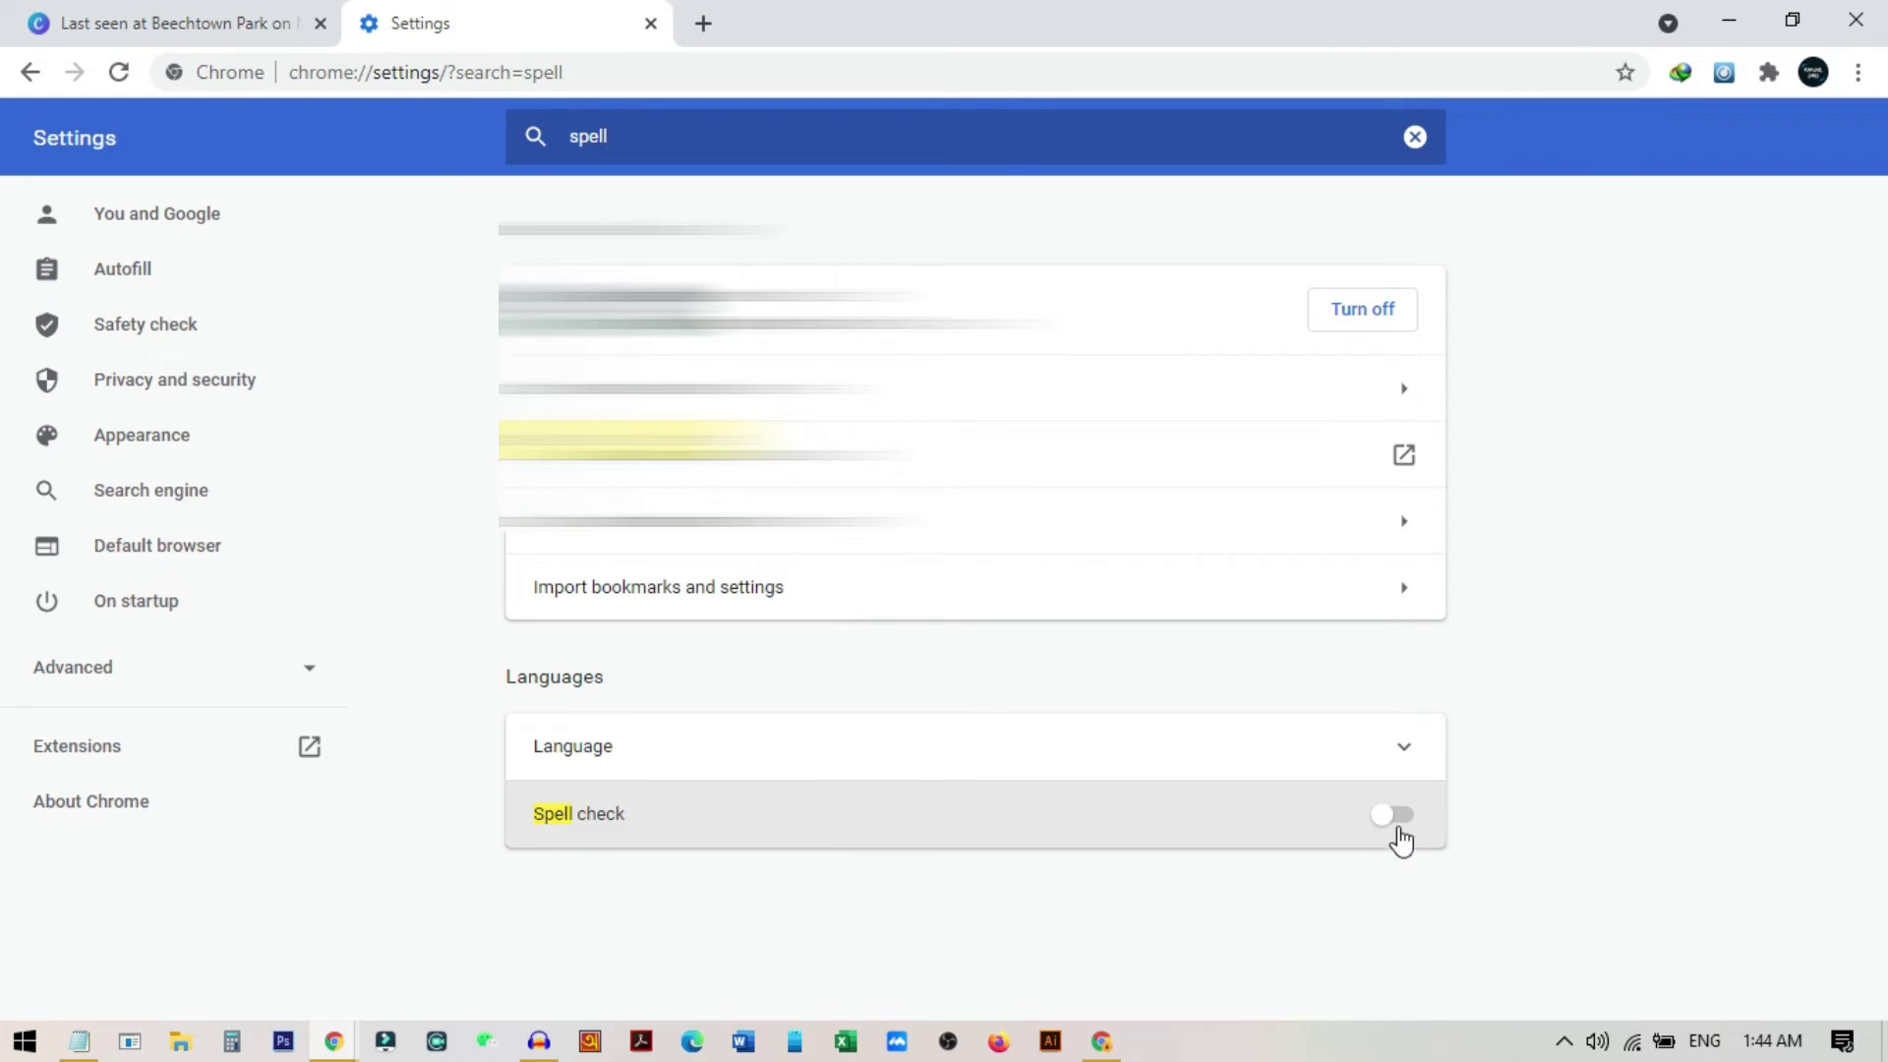
{"action": "left_click", "coordinate": [1389, 818]}
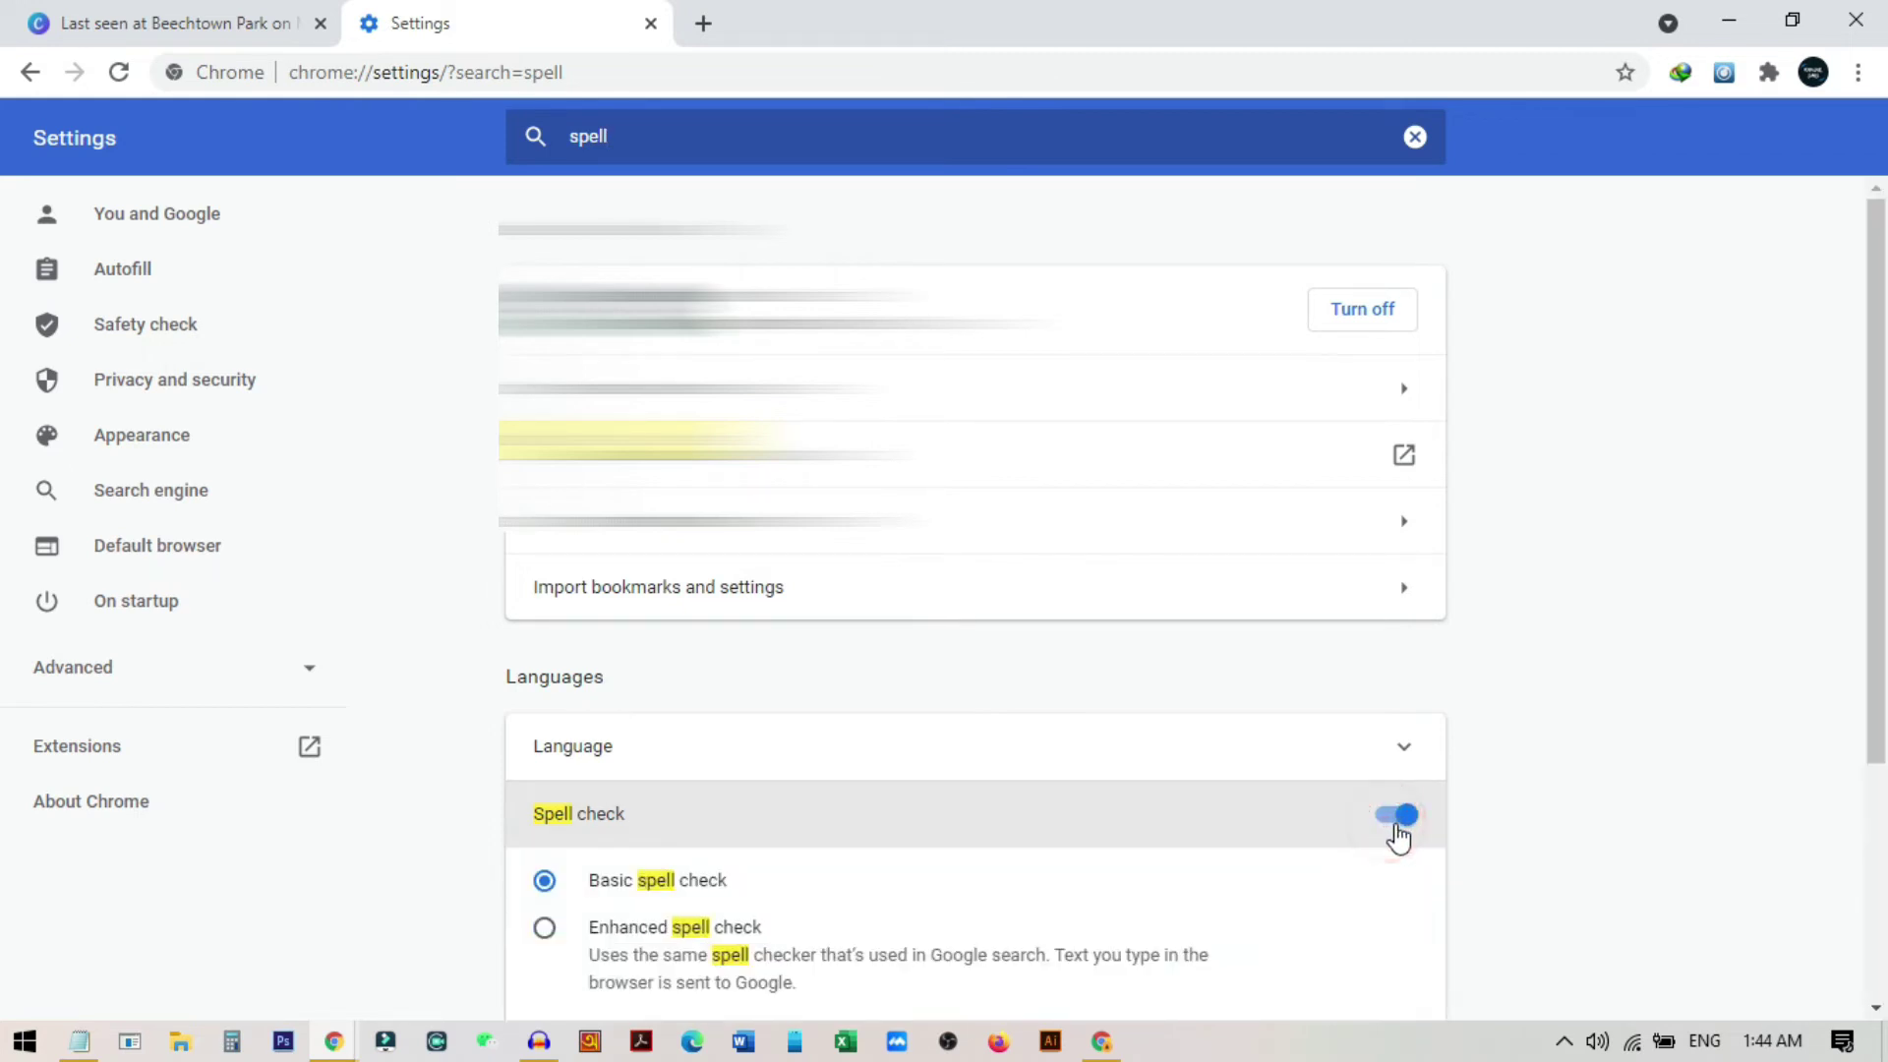
{"action": "scroll", "coordinate": [1446, 834], "scroll_direction": "down", "scroll_amount": 2}
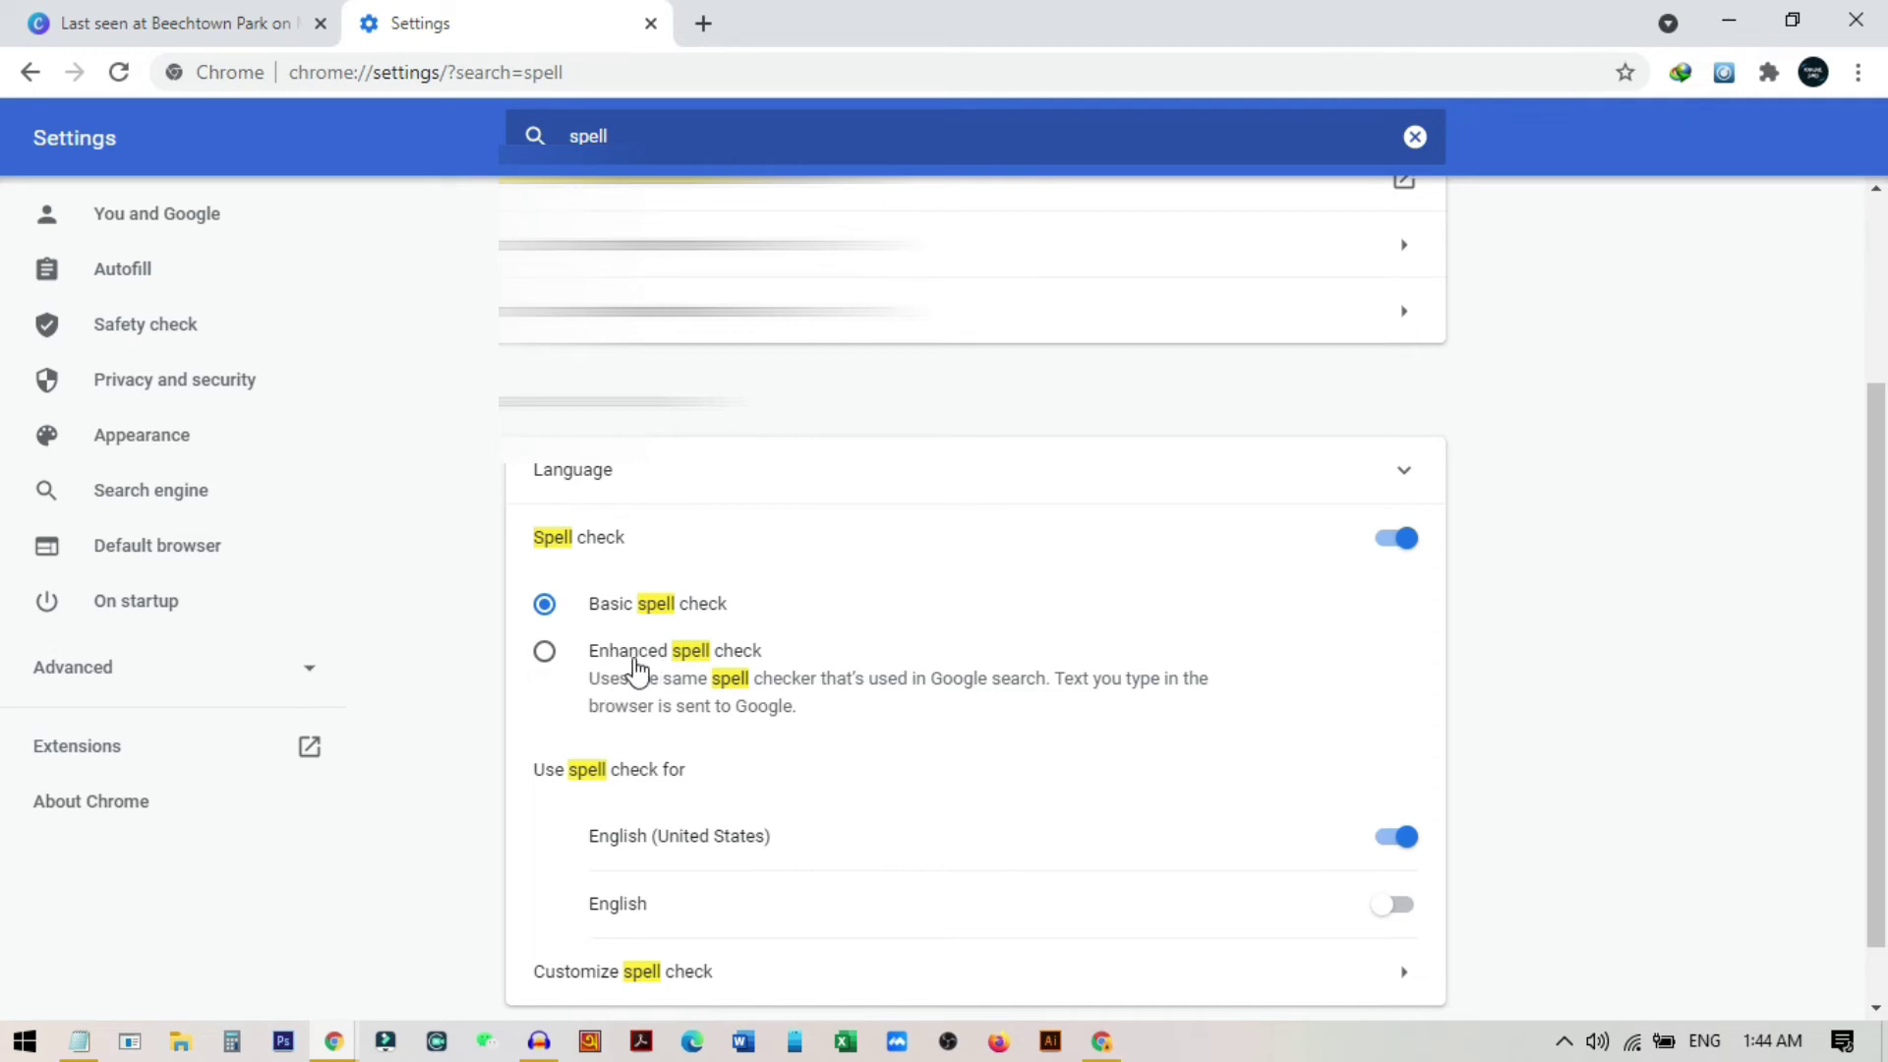
Select Enhanced spell check, then return to the Canva poster tab.
{"action": "left_click", "coordinate": [635, 657]}
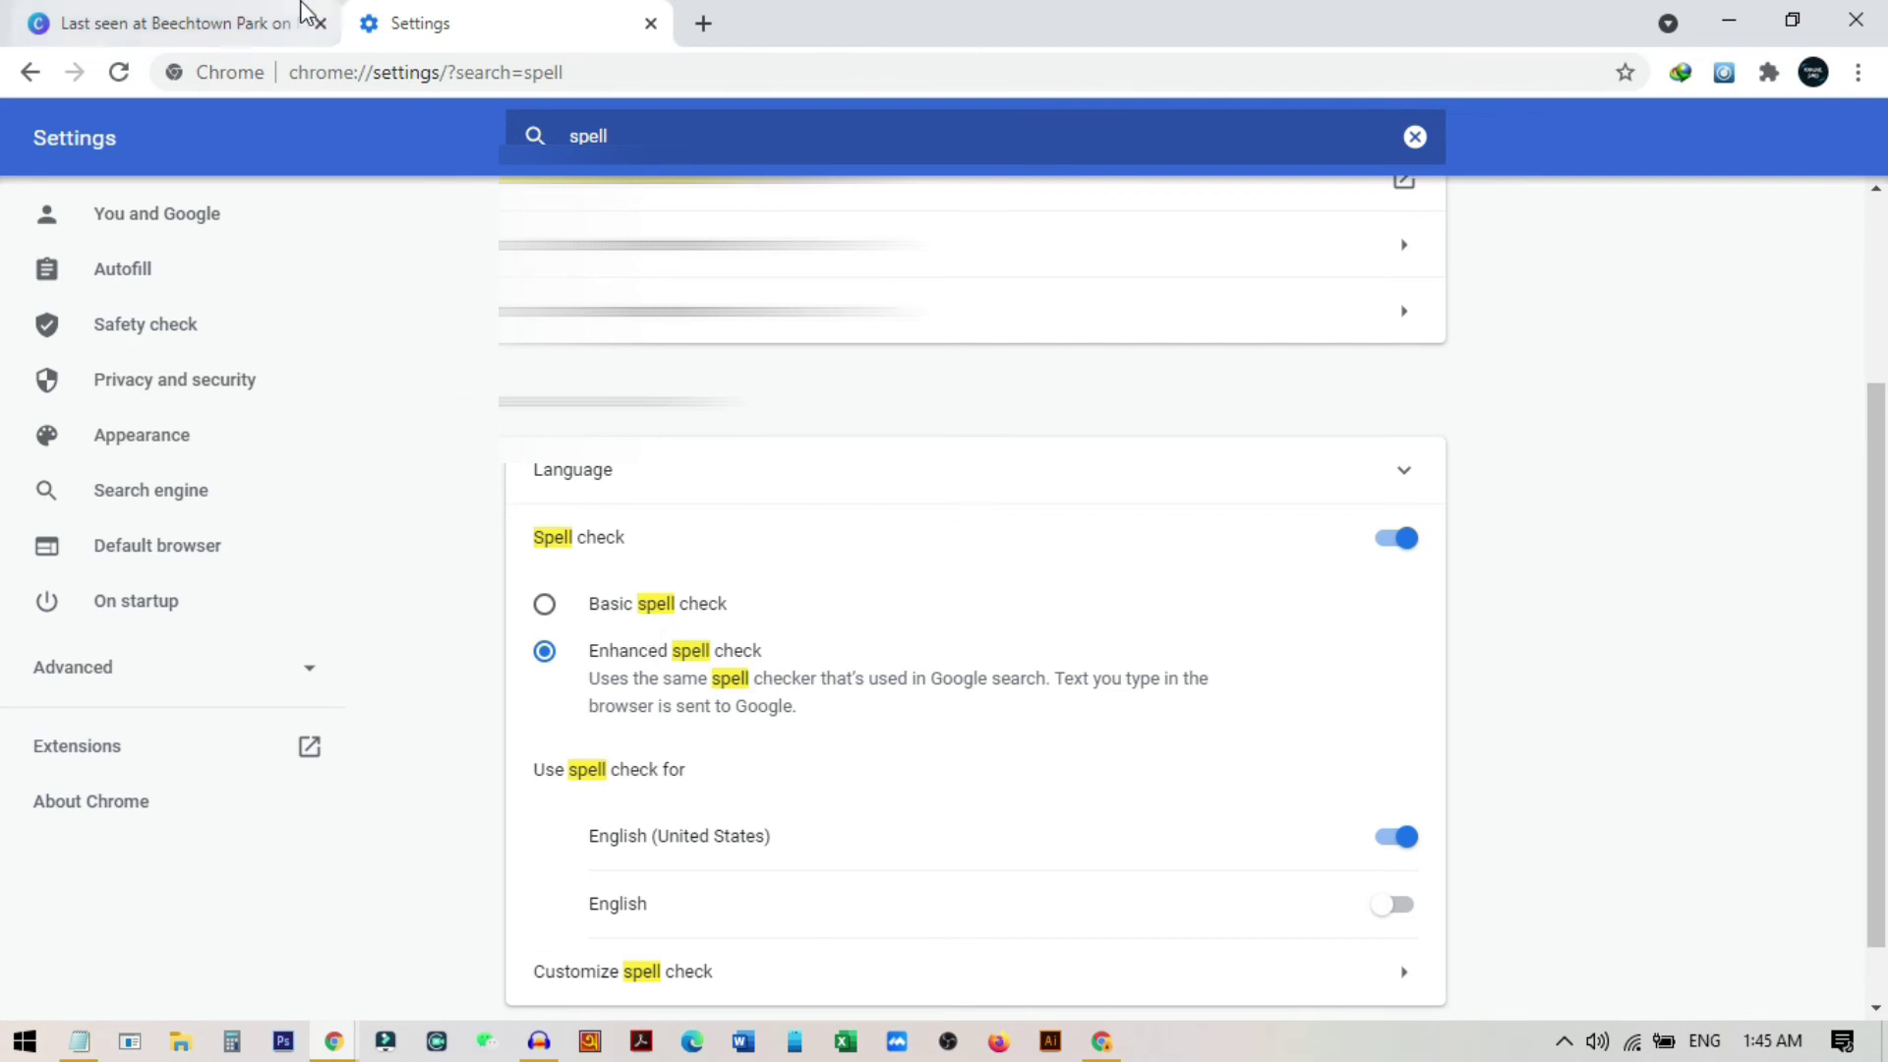
{"action": "left_click", "coordinate": [206, 23]}
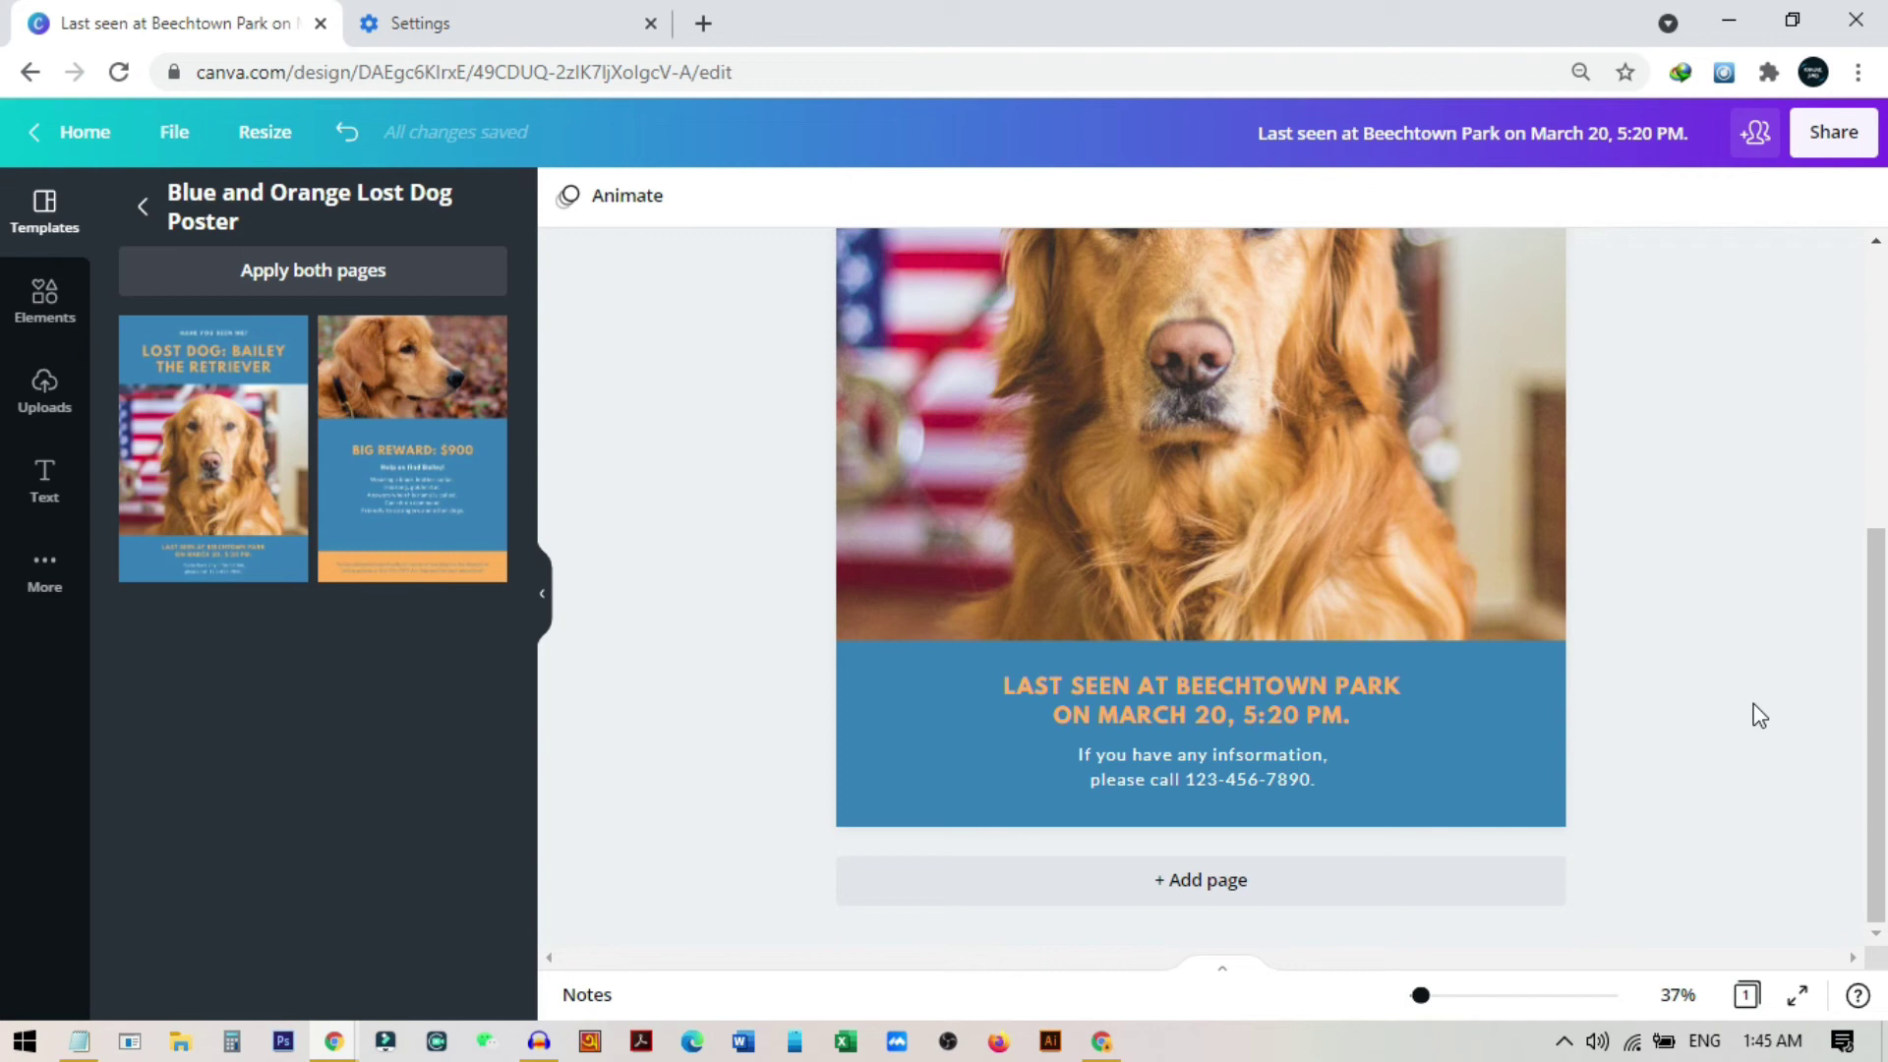
Open the lower contact text group for editing with 'infsormation' highlighted.
{"action": "left_click", "coordinate": [1252, 759]}
{"action": "double_click", "coordinate": [1251, 759]}
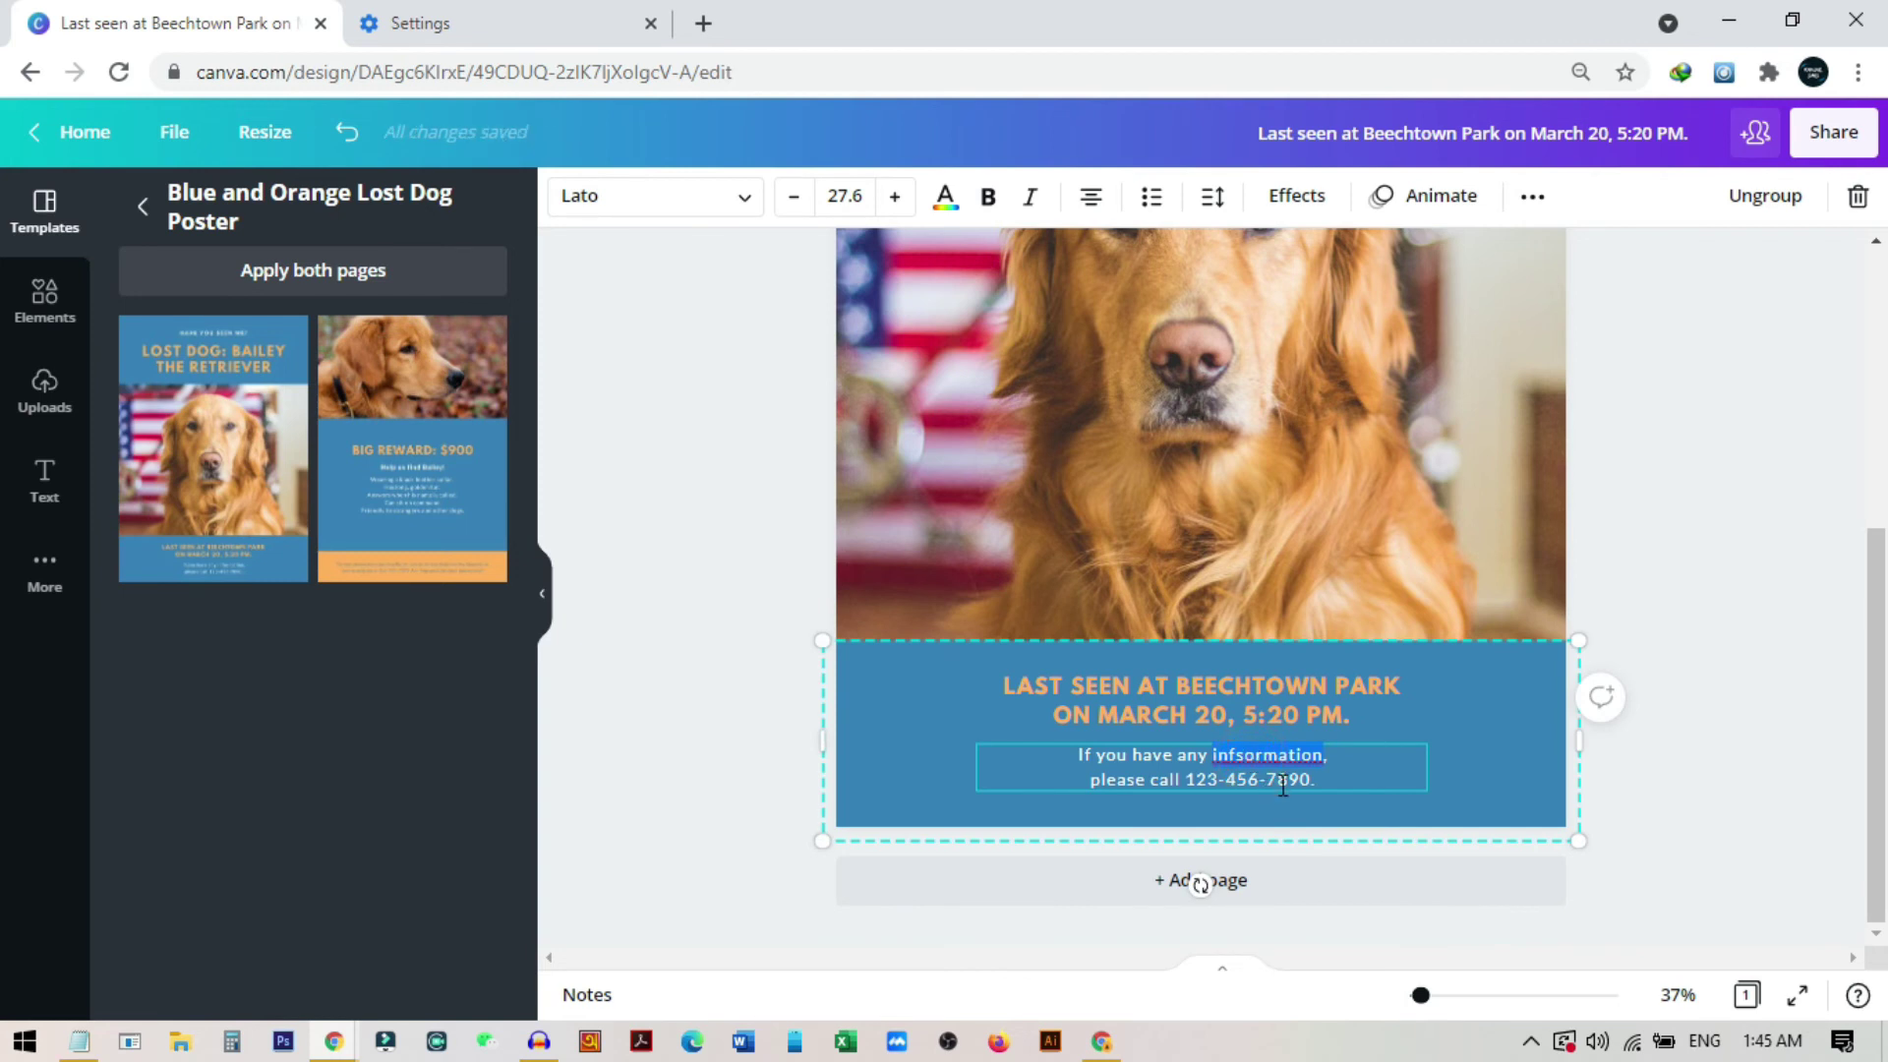